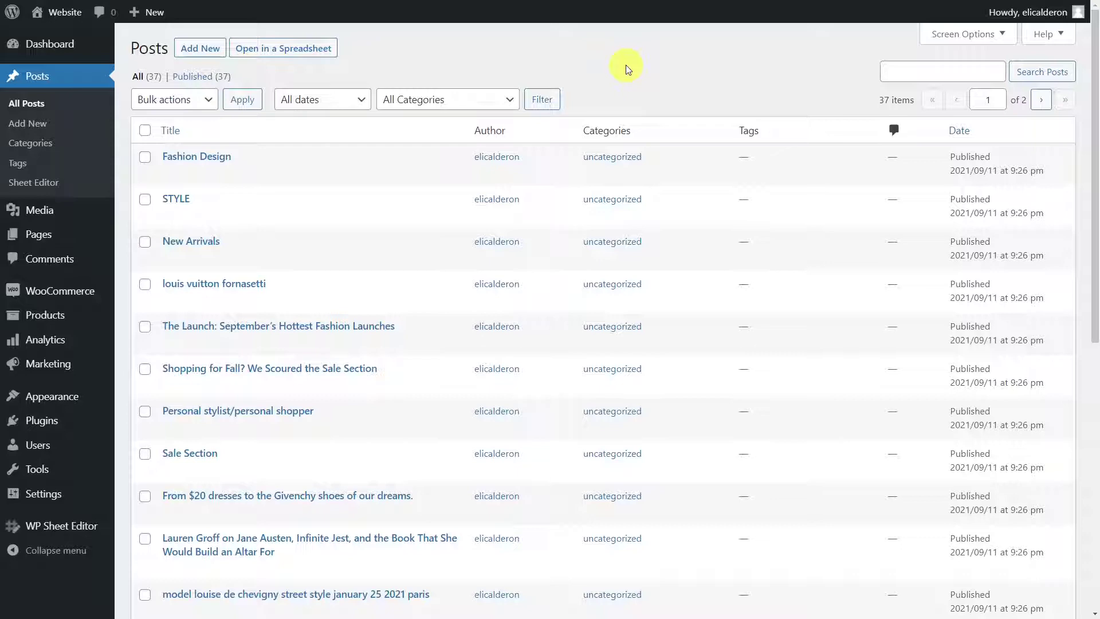
In the Fashion Design post, set a media-library photo as an extra featured image
{"action": "left_click", "coordinate": [221, 158]}
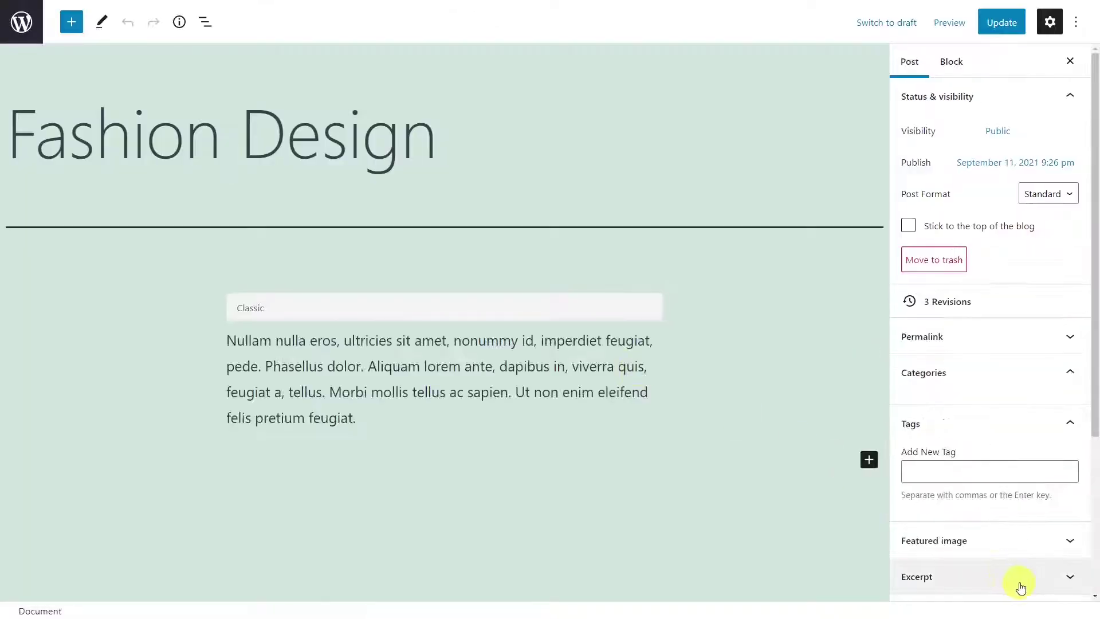
{"action": "left_click", "coordinate": [1012, 524]}
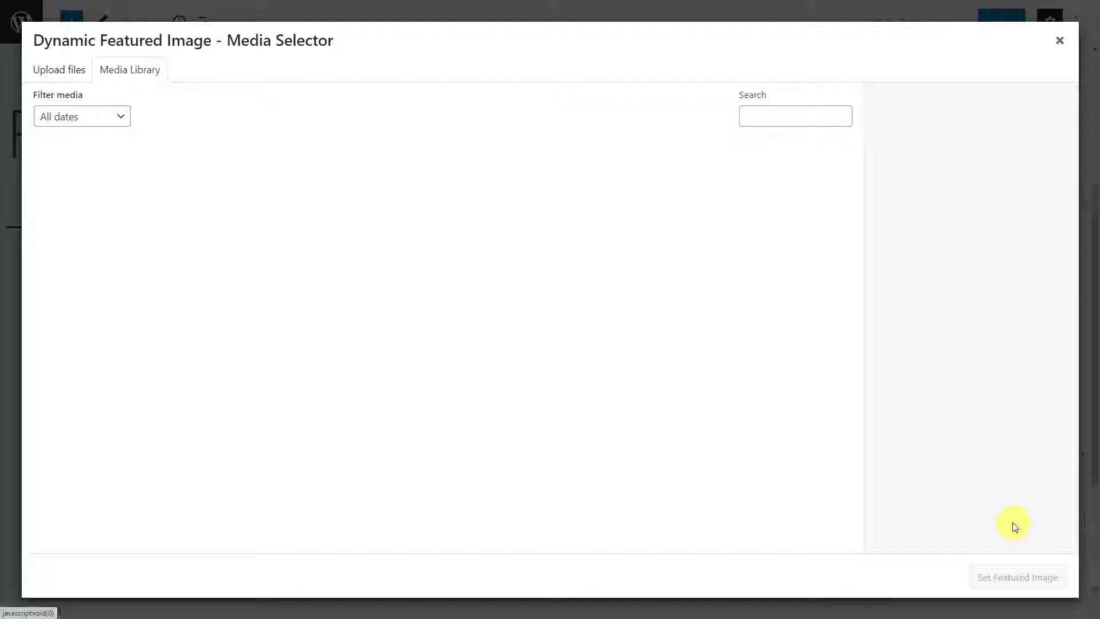
{"action": "left_click", "coordinate": [183, 208]}
{"action": "left_click", "coordinate": [988, 577]}
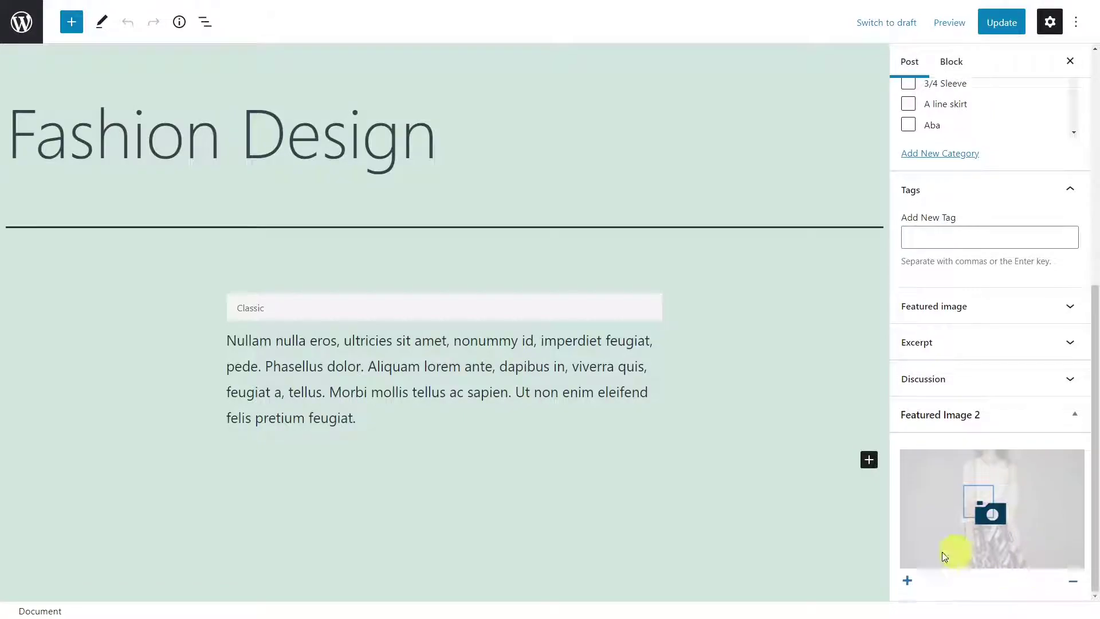
Add two more featured image slots holding the dress photo and the blue coat illustration
{"action": "left_click", "coordinate": [909, 583]}
{"action": "left_click", "coordinate": [987, 501]}
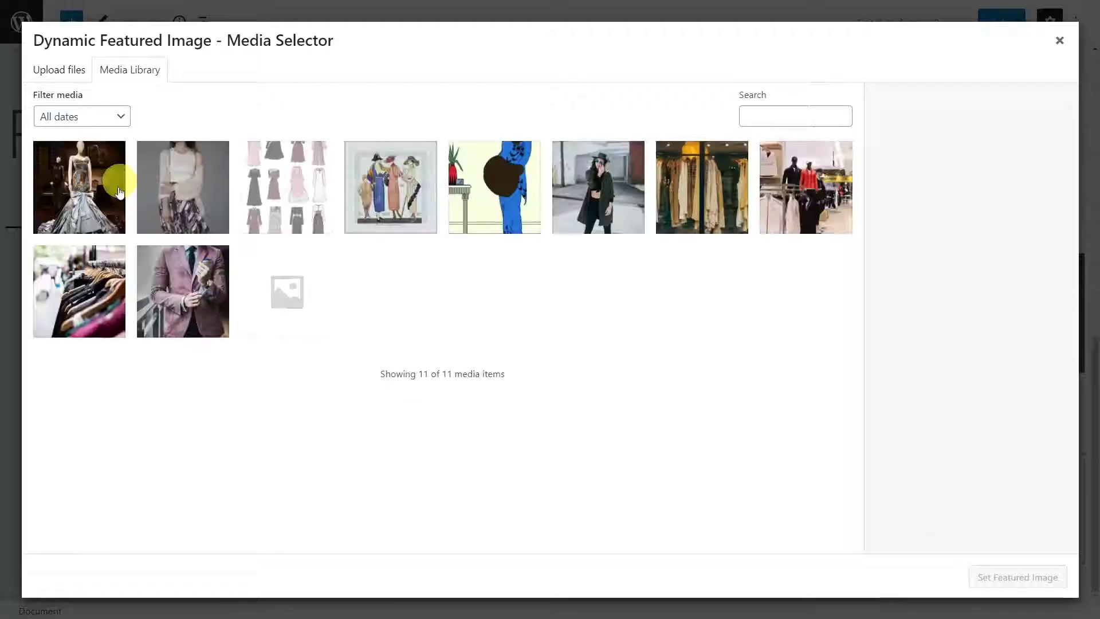
{"action": "left_click", "coordinate": [111, 177]}
{"action": "left_click", "coordinate": [1017, 576]}
{"action": "left_click", "coordinate": [908, 582]}
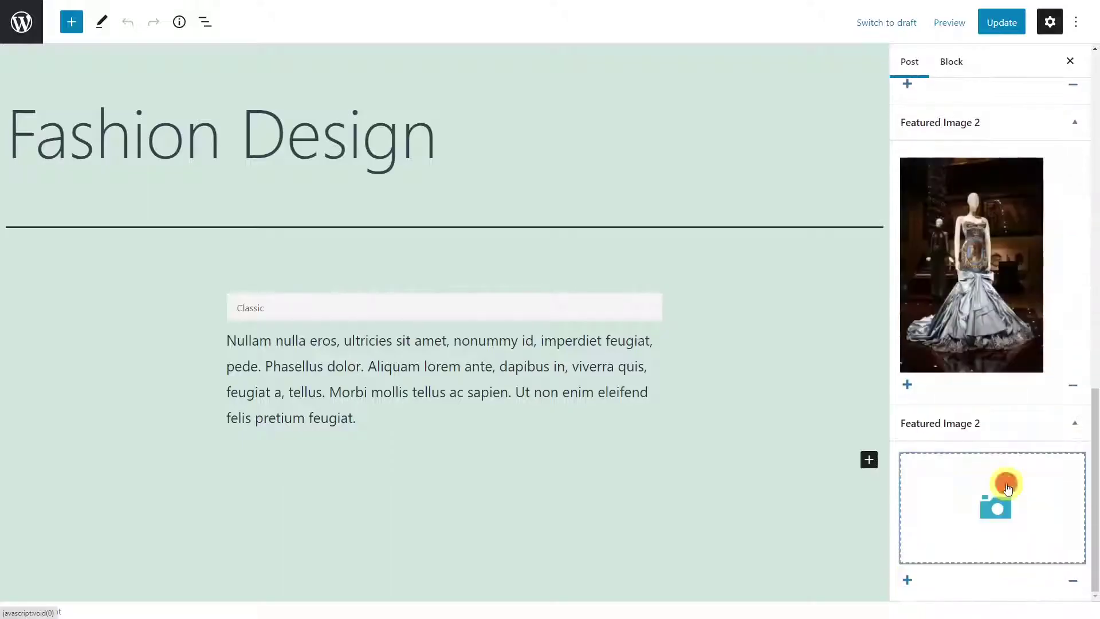
{"action": "left_click", "coordinate": [994, 504]}
{"action": "left_click", "coordinate": [517, 198]}
{"action": "left_click", "coordinate": [1016, 577]}
Update the post and return to the posts list
{"action": "left_click", "coordinate": [994, 22]}
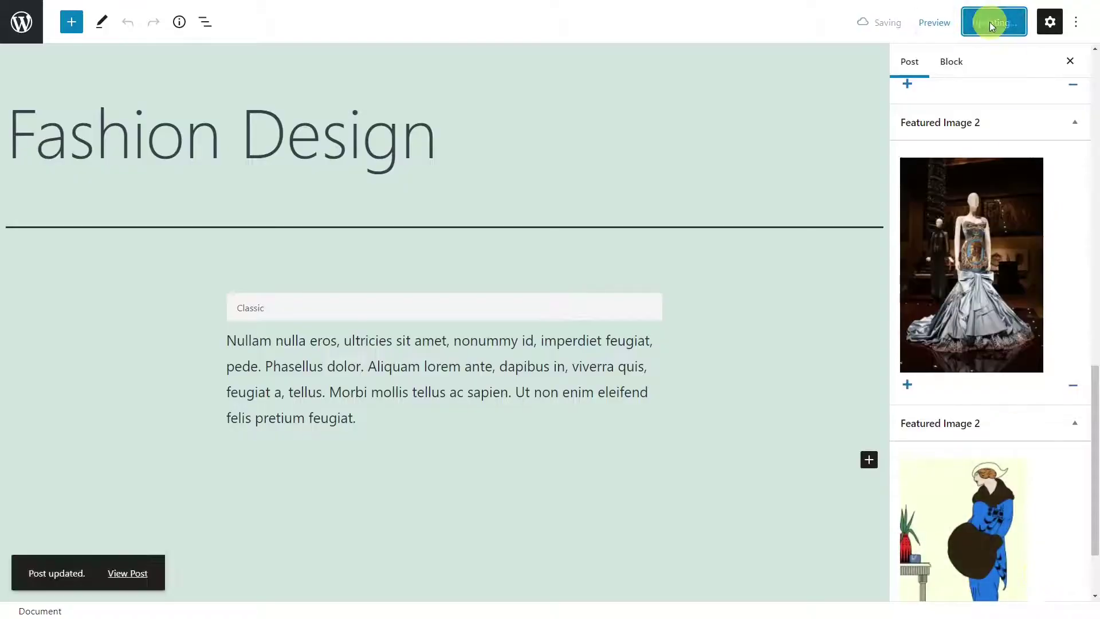
{"action": "left_click", "coordinate": [12, 37]}
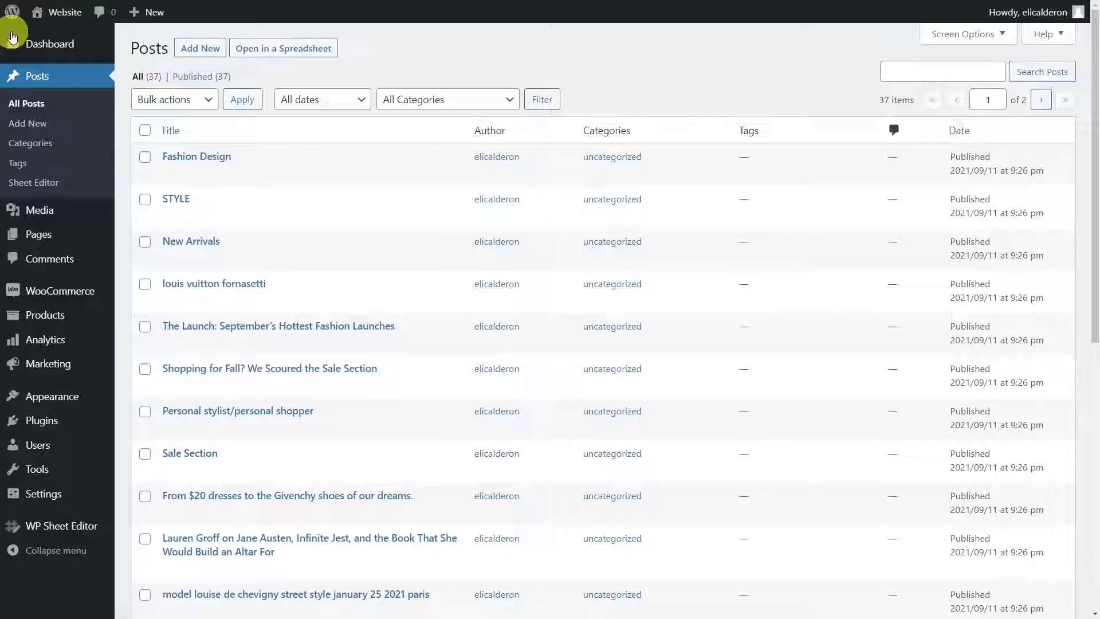
Load all 37 posts into the WP Sheet Editor spreadsheet with their DfiFeatured image columns
{"action": "left_click", "coordinate": [292, 56]}
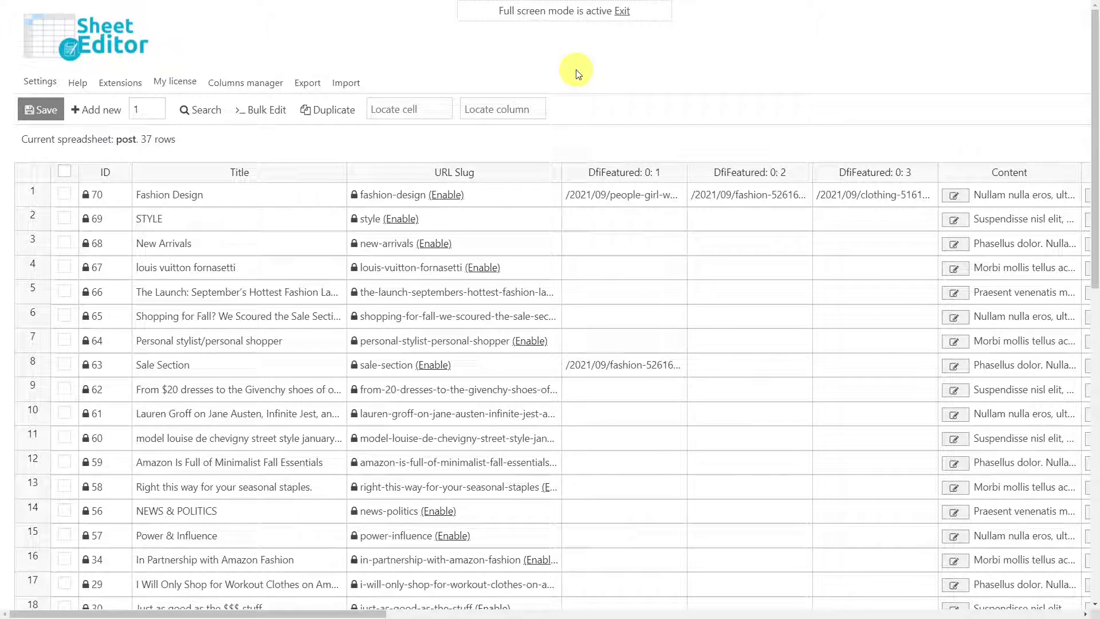
Edit a DfiFeatured slot 1 image path cell and save the spreadsheet changes
{"action": "left_click", "coordinate": [644, 220]}
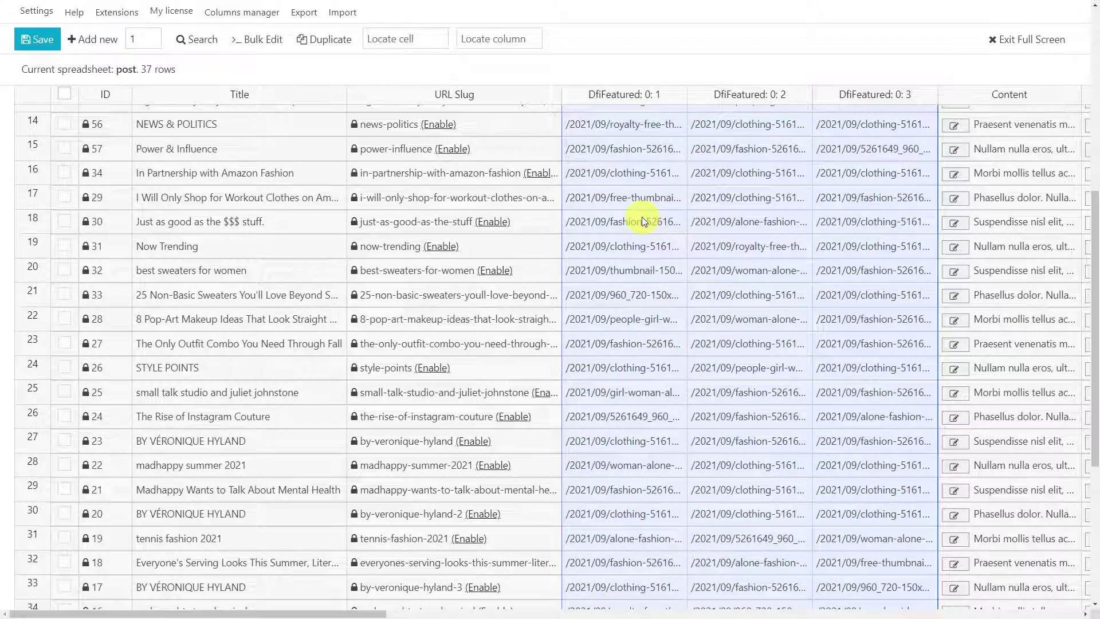
{"action": "left_click", "coordinate": [43, 48]}
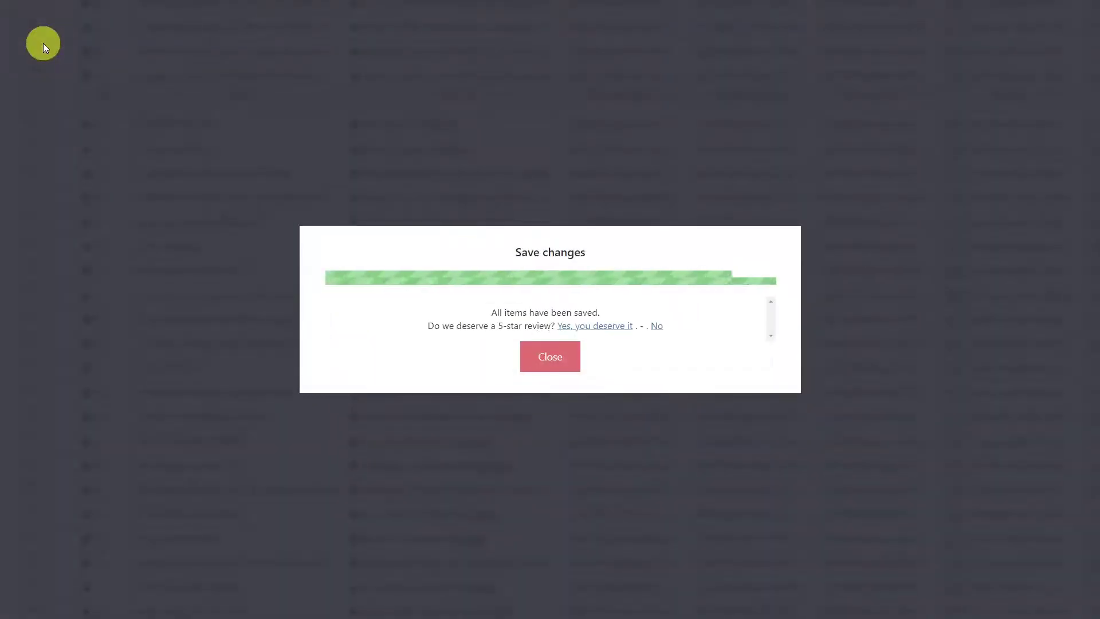
{"action": "scroll", "coordinate": [536, 322], "scroll_direction": "up", "scroll_amount": 3}
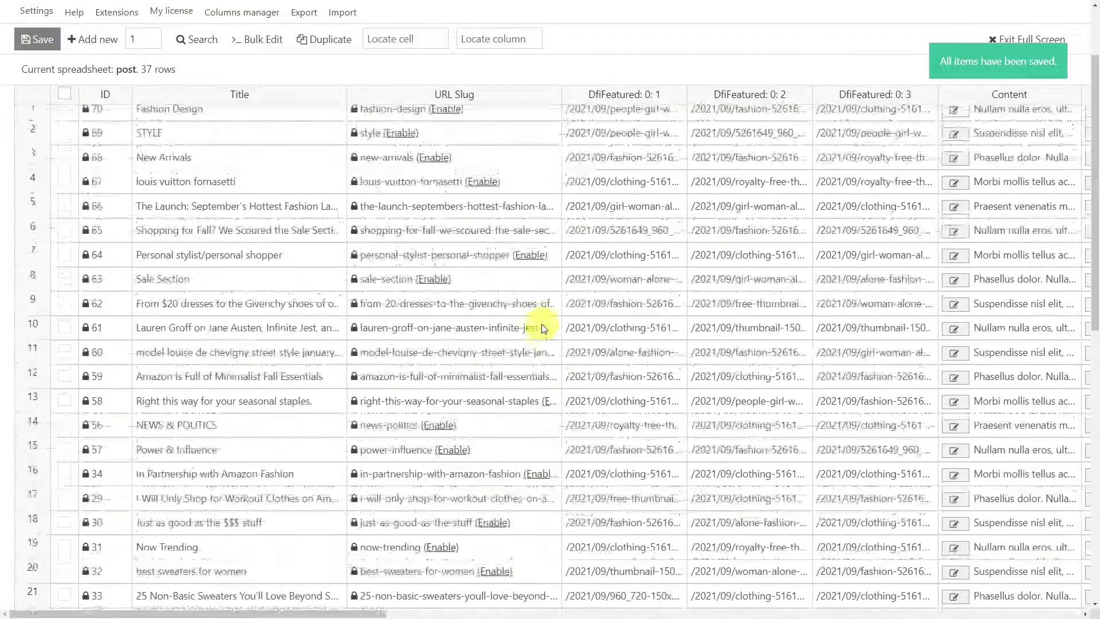
{"action": "scroll", "coordinate": [542, 324], "scroll_direction": "up", "scroll_amount": 3}
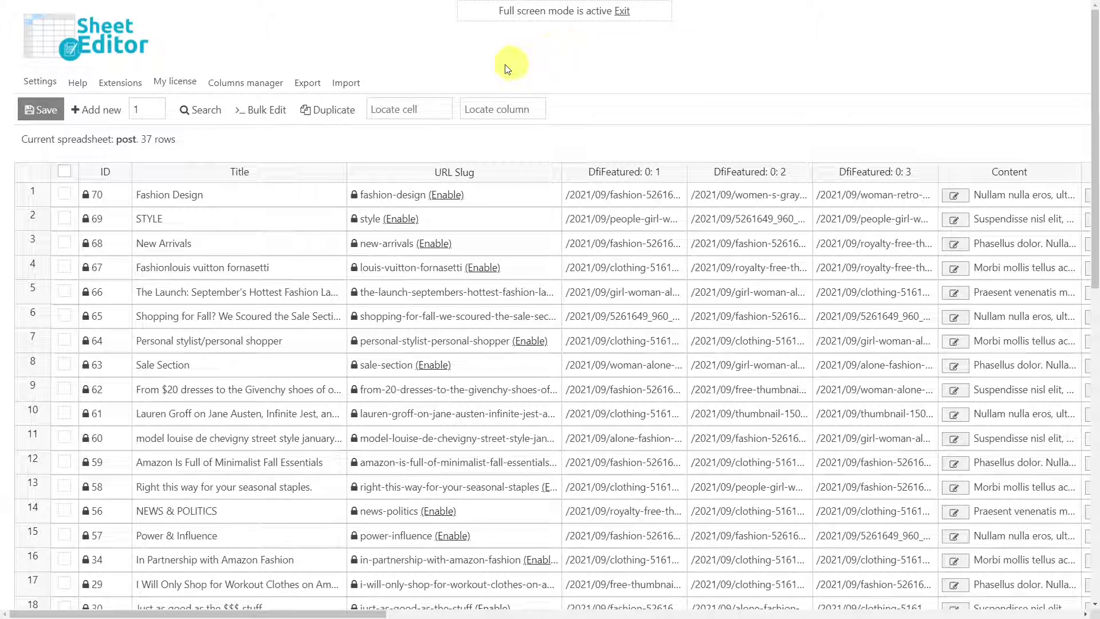
Run a keyword search for "fashion", filtering the sheet down to 19 posts
{"action": "left_click", "coordinate": [224, 112]}
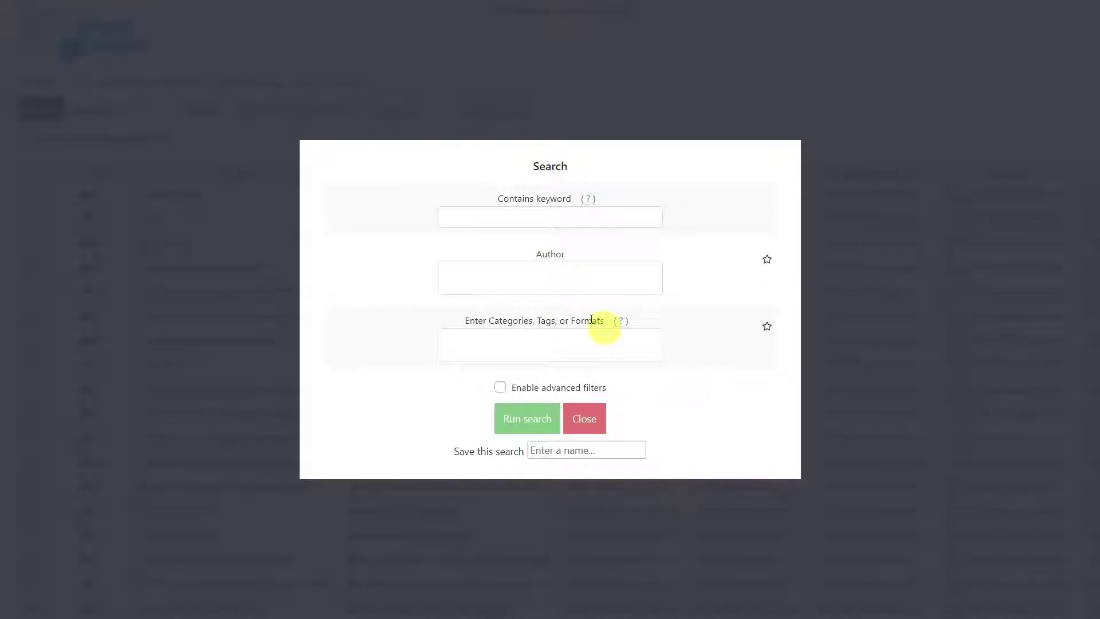
{"action": "left_click", "coordinate": [497, 219]}
{"action": "left_click", "coordinate": [473, 244]}
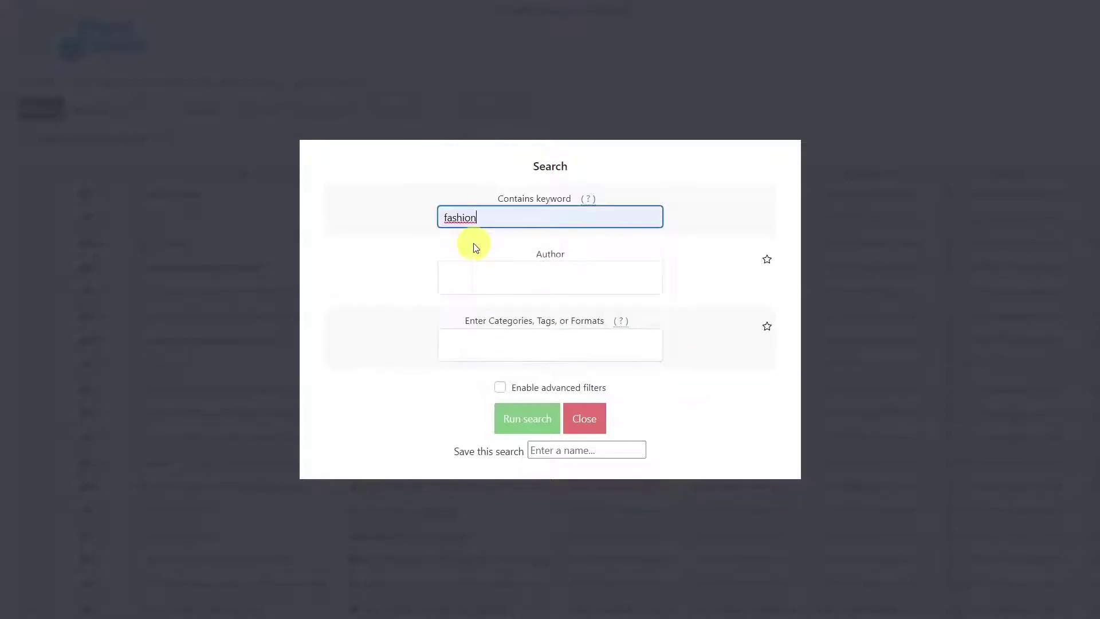
{"action": "left_click", "coordinate": [545, 420]}
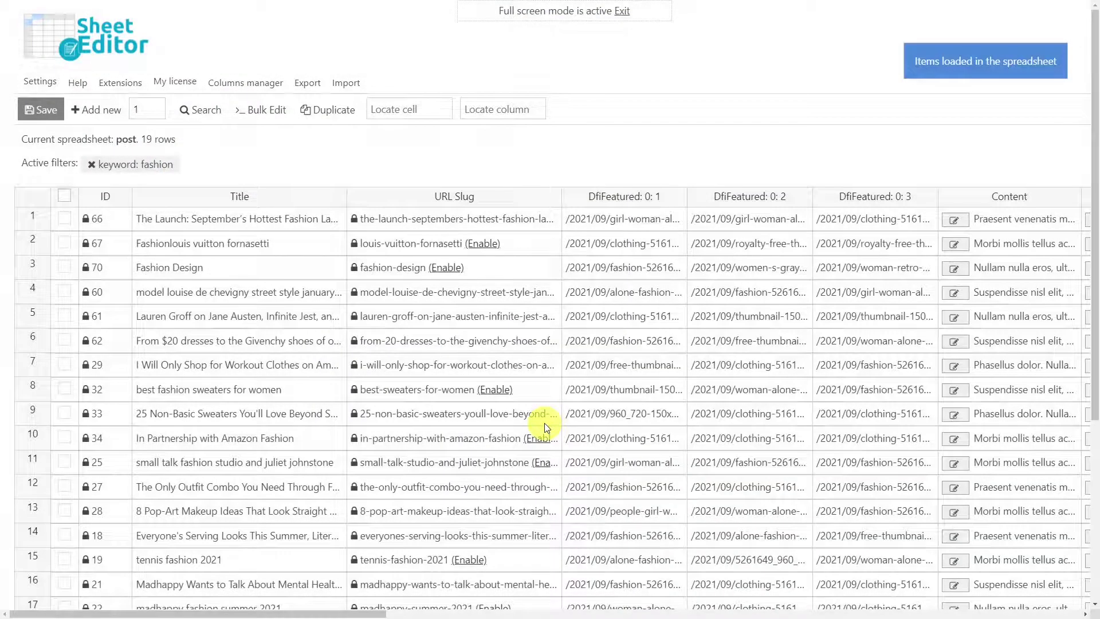
Tick the row checkboxes for posts 66, 70, 61 and 29
{"action": "left_click", "coordinate": [64, 218]}
{"action": "left_click", "coordinate": [64, 267]}
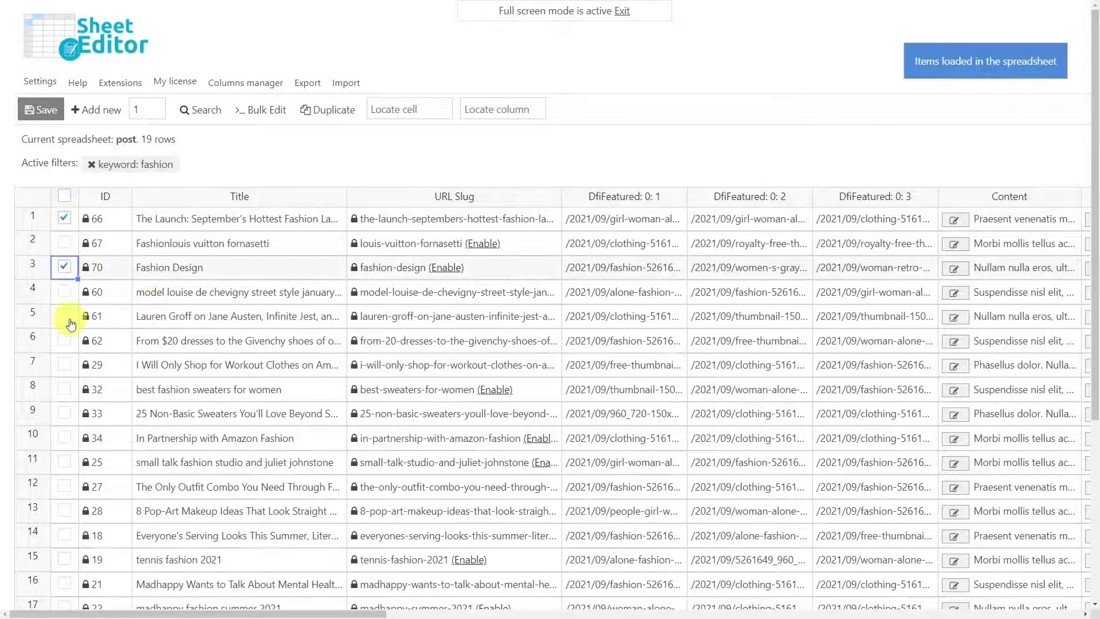
{"action": "left_click", "coordinate": [64, 316]}
{"action": "left_click", "coordinate": [64, 365]}
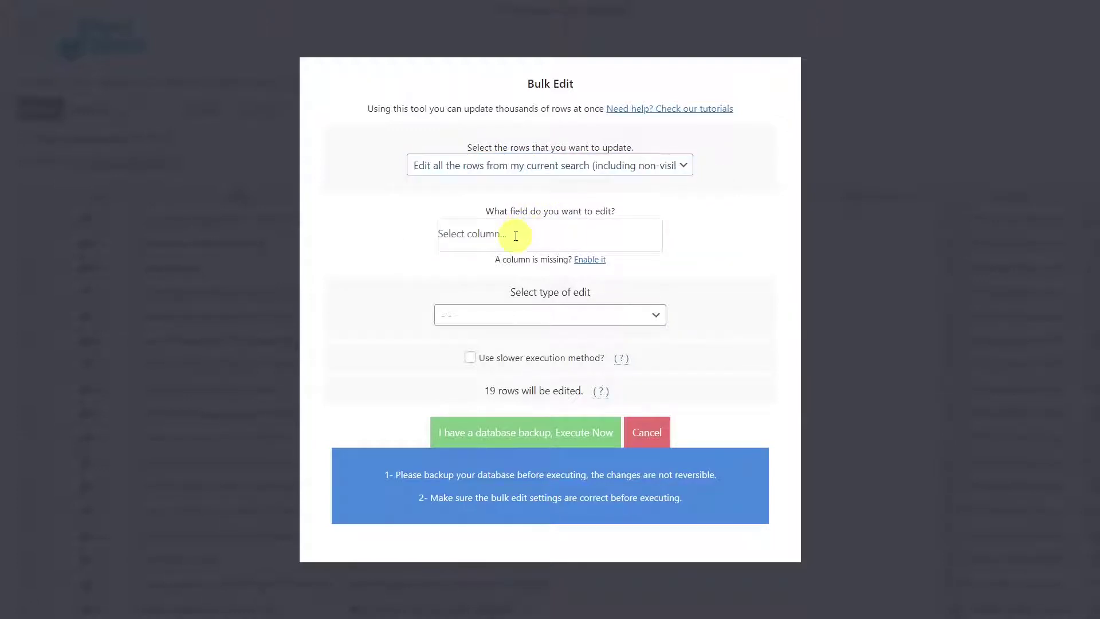
Set DfiFeatured: 0: 1 to the pasted image path on all 19 fashion rows
{"action": "left_click", "coordinate": [515, 235]}
{"action": "type", "text": "df"}
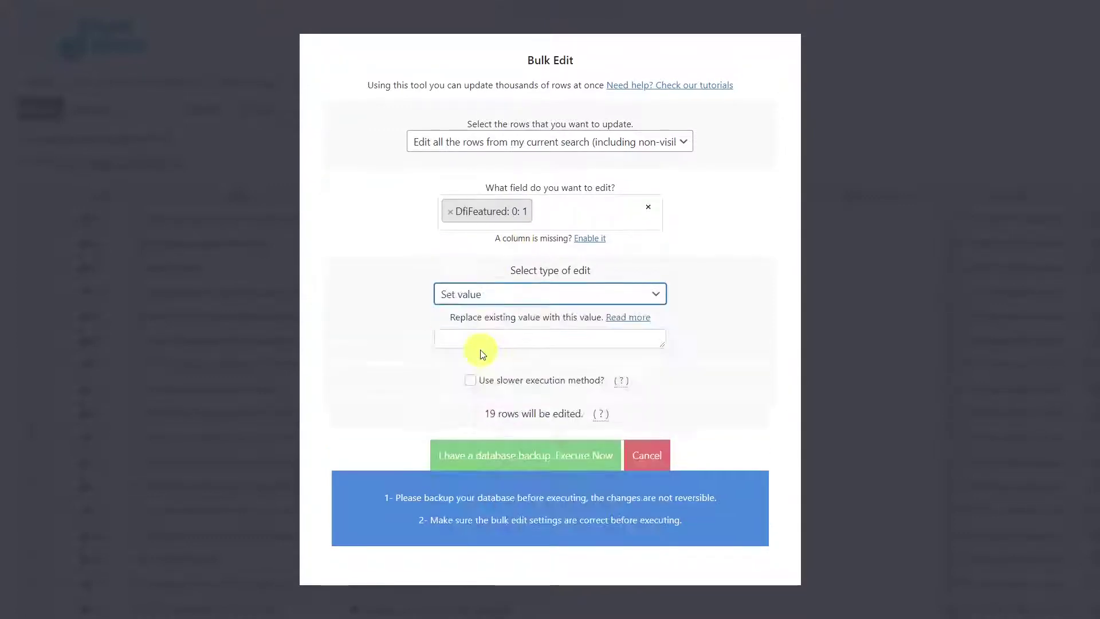
{"action": "left_click", "coordinate": [485, 343]}
{"action": "key", "text": "ctrl+v"}
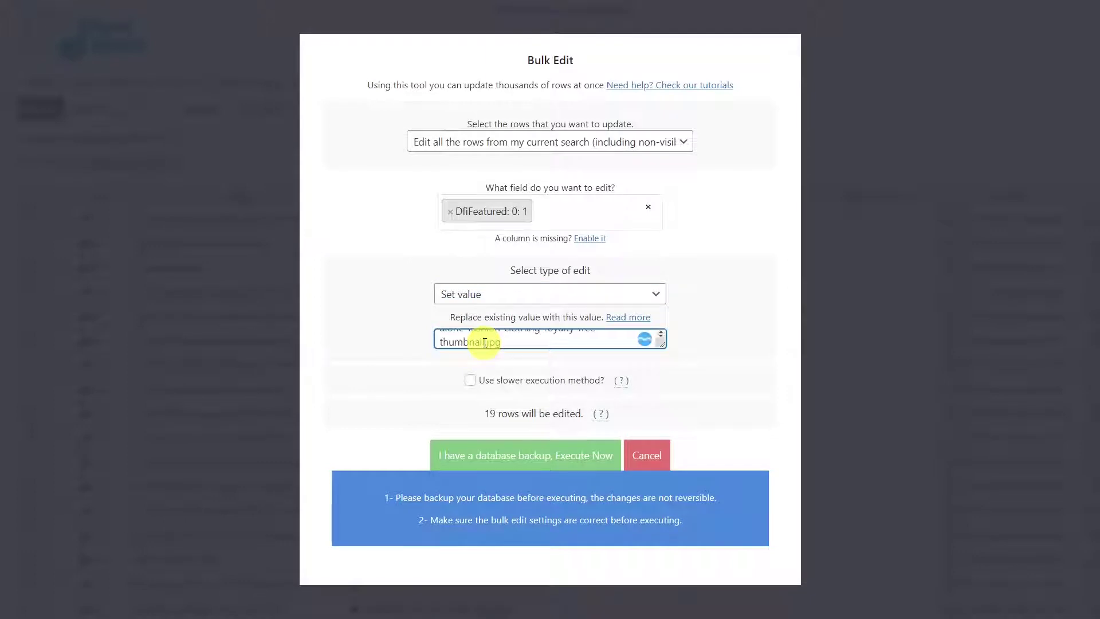
{"action": "left_click", "coordinate": [524, 455]}
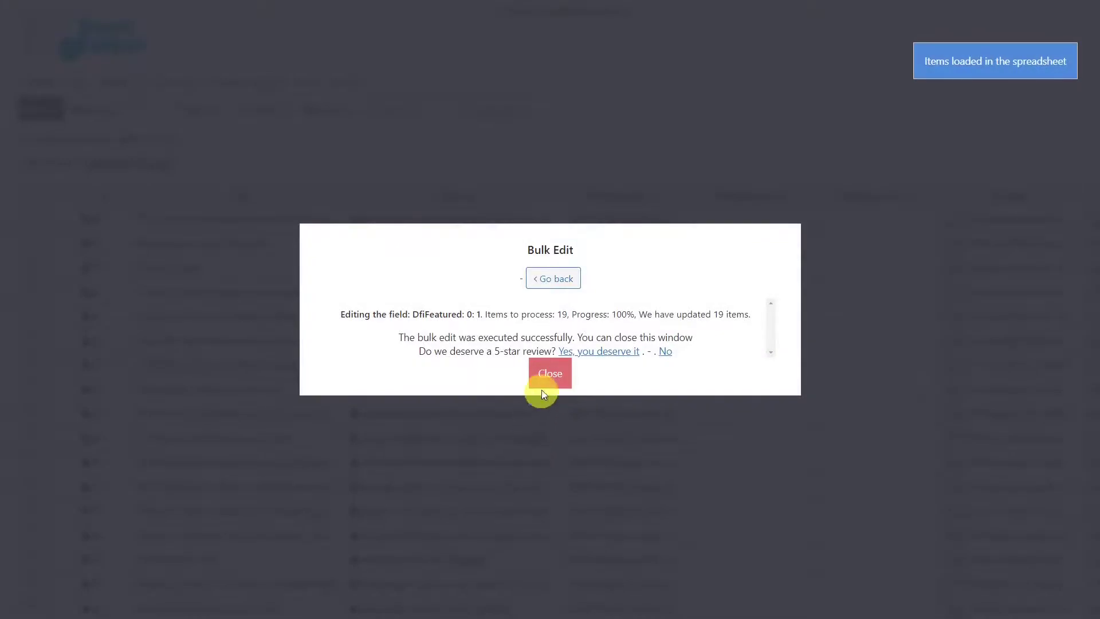
{"action": "left_click", "coordinate": [547, 379]}
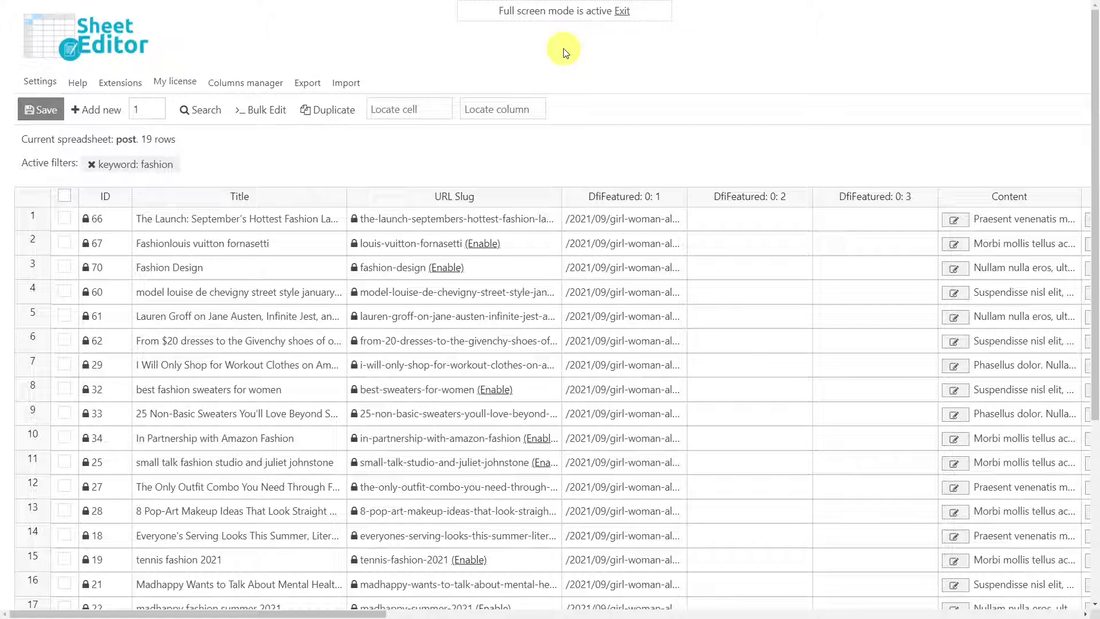
Start a bulk edit targeting all rows from the current fashion search
{"action": "left_click", "coordinate": [267, 112]}
{"action": "left_click", "coordinate": [485, 163]}
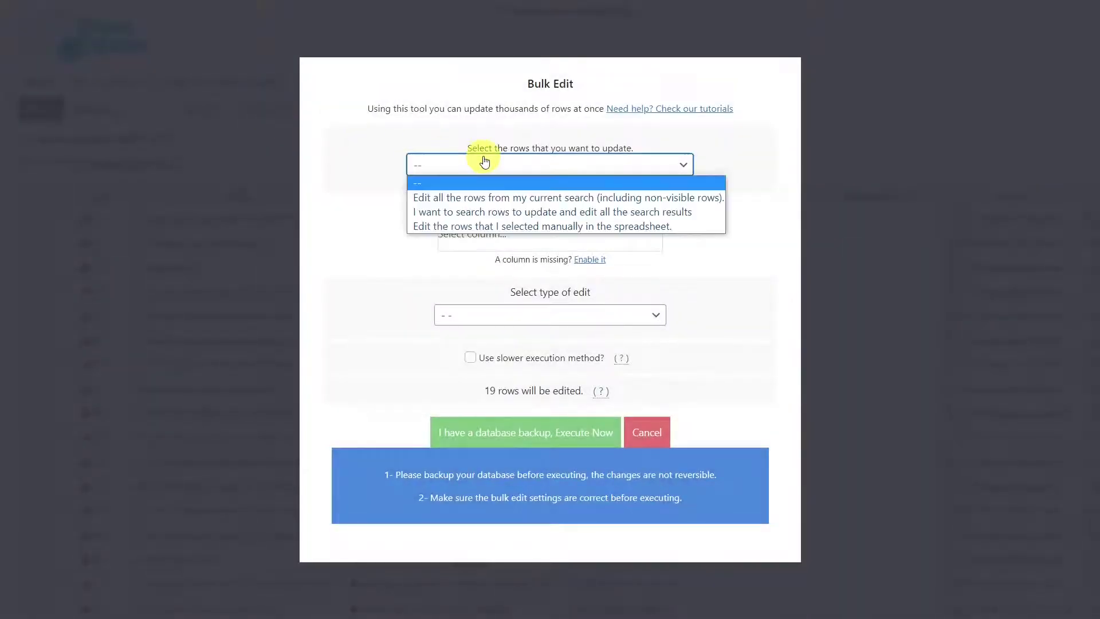
{"action": "left_click", "coordinate": [505, 197]}
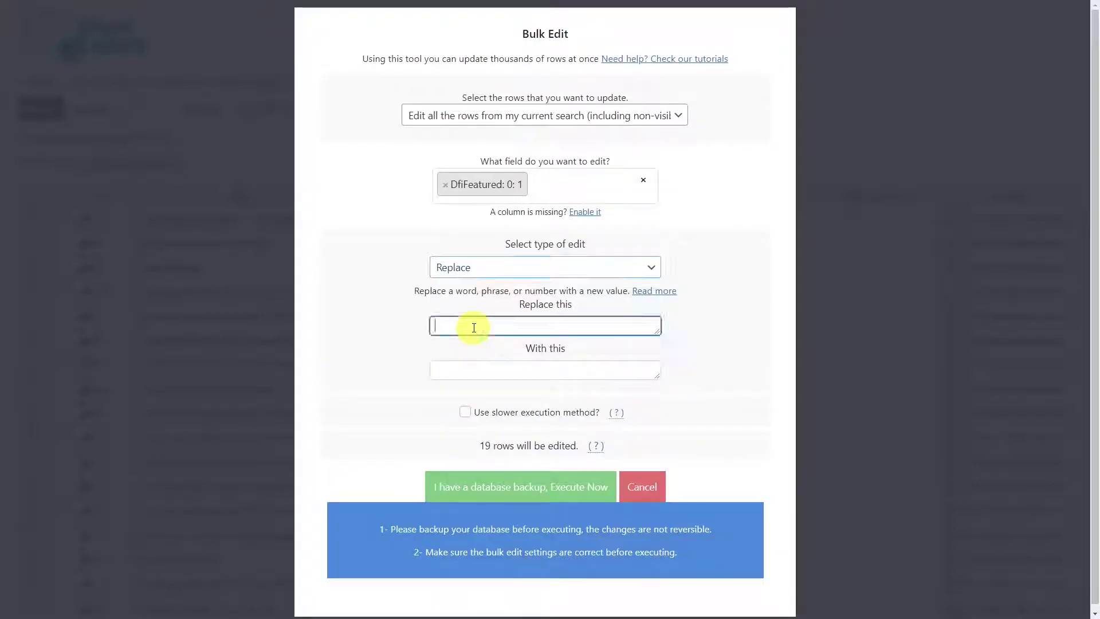
Replace the slot 1 image file name with the clothing photo's on all 19 rows
{"action": "key", "text": "ctrl+v"}
{"action": "left_click", "coordinate": [453, 369]}
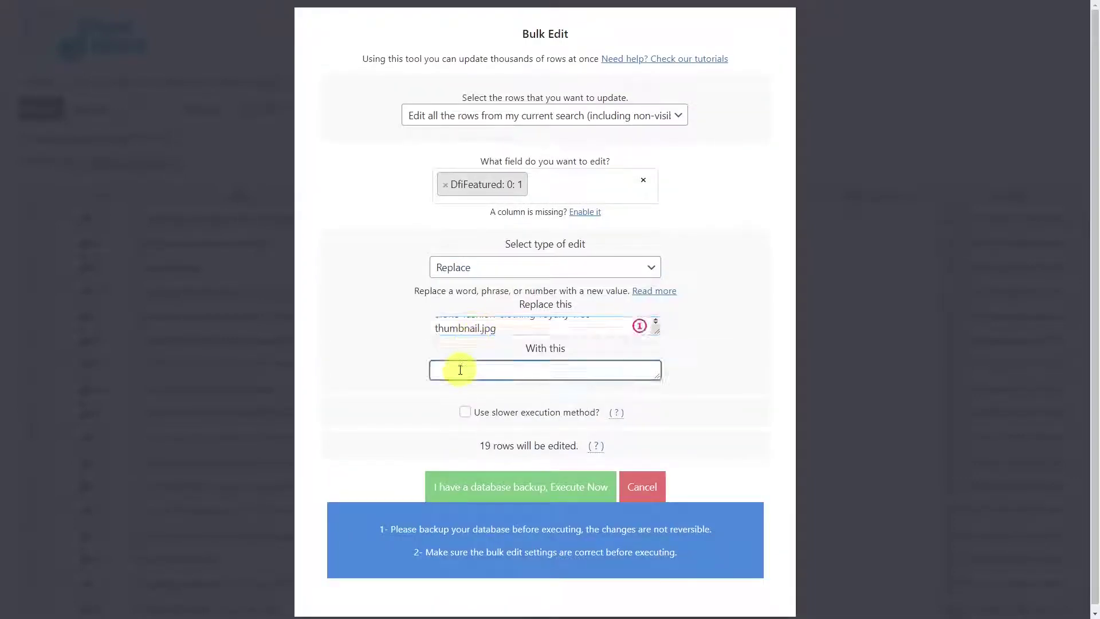
{"action": "key", "text": "ctrl+v"}
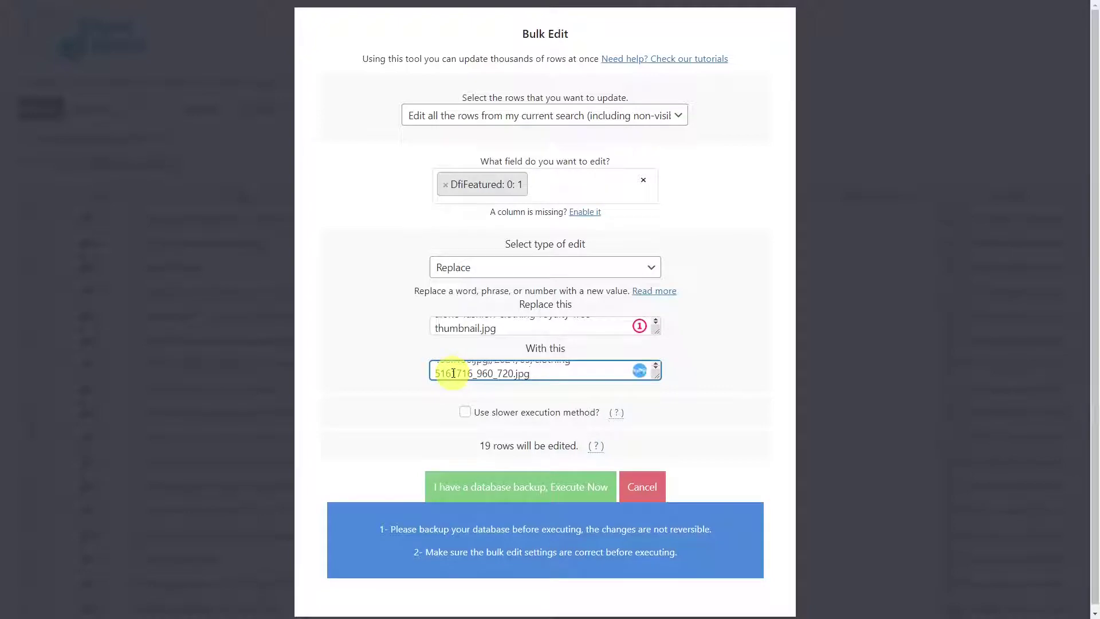
{"action": "left_click", "coordinate": [519, 487]}
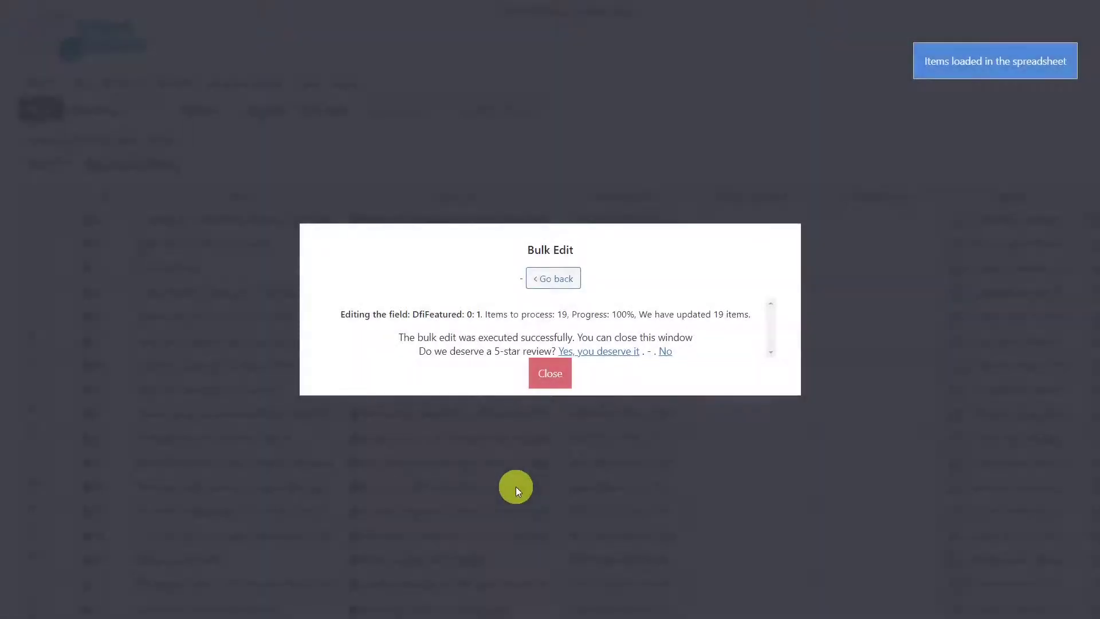
{"action": "left_click", "coordinate": [545, 379]}
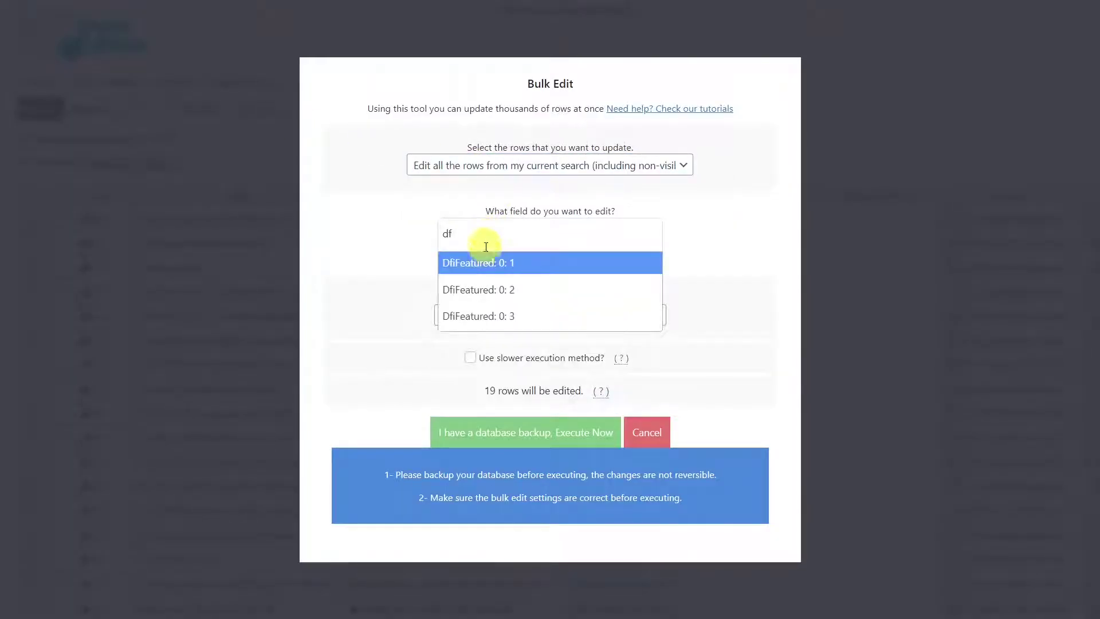
Clear the DfiFeatured: 0: 1 value on all 19 fashion rows
{"action": "left_click", "coordinate": [493, 267]}
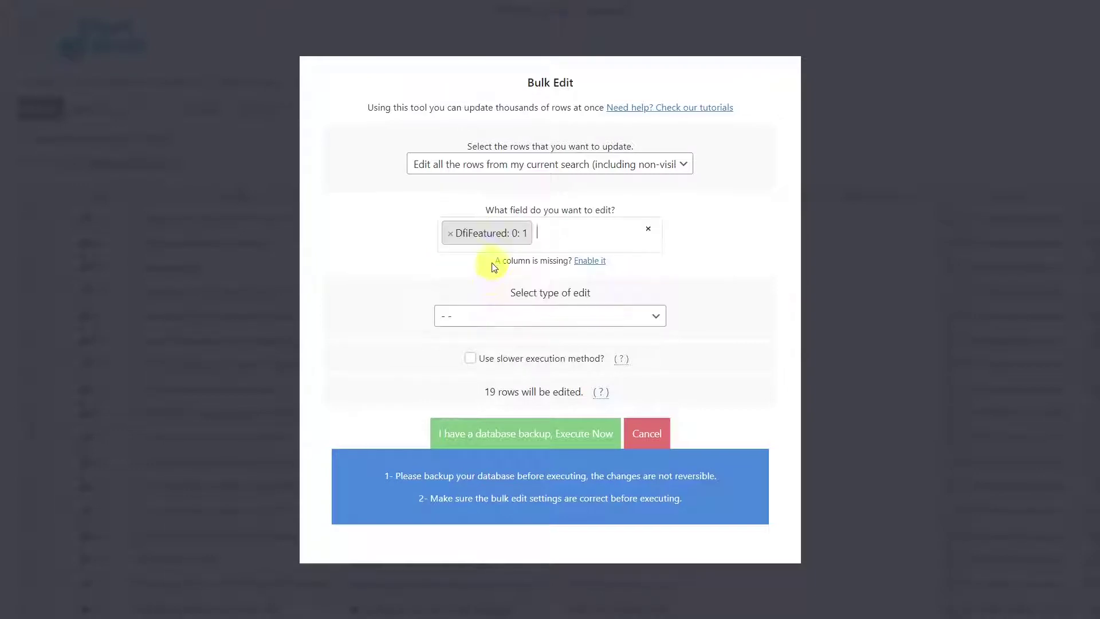
{"action": "left_click", "coordinate": [491, 316]}
{"action": "left_click", "coordinate": [489, 379]}
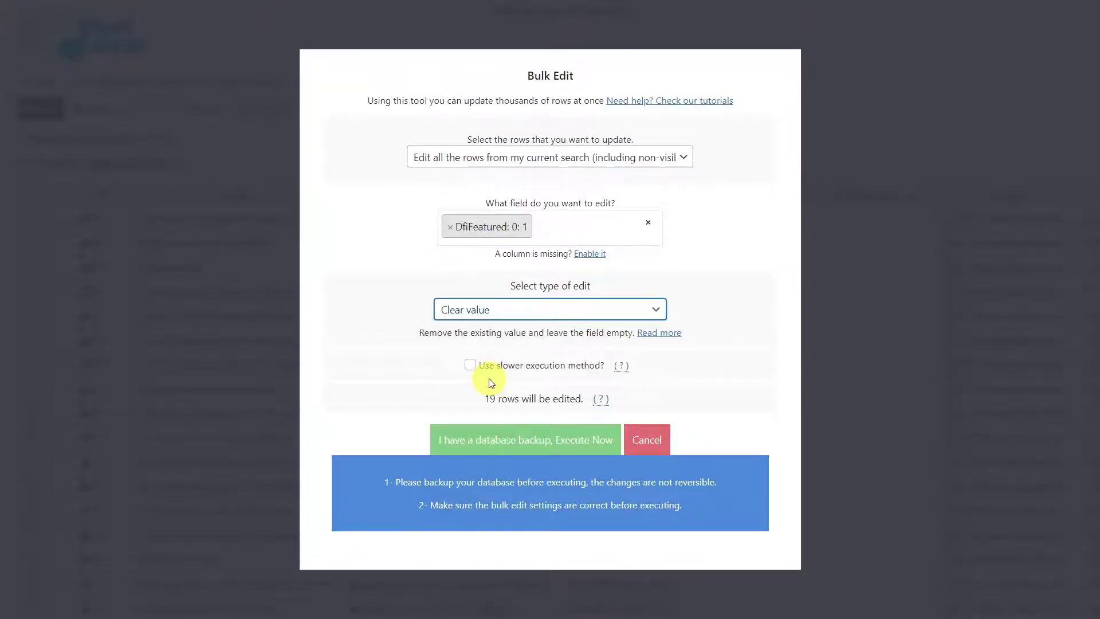
{"action": "left_click", "coordinate": [519, 443]}
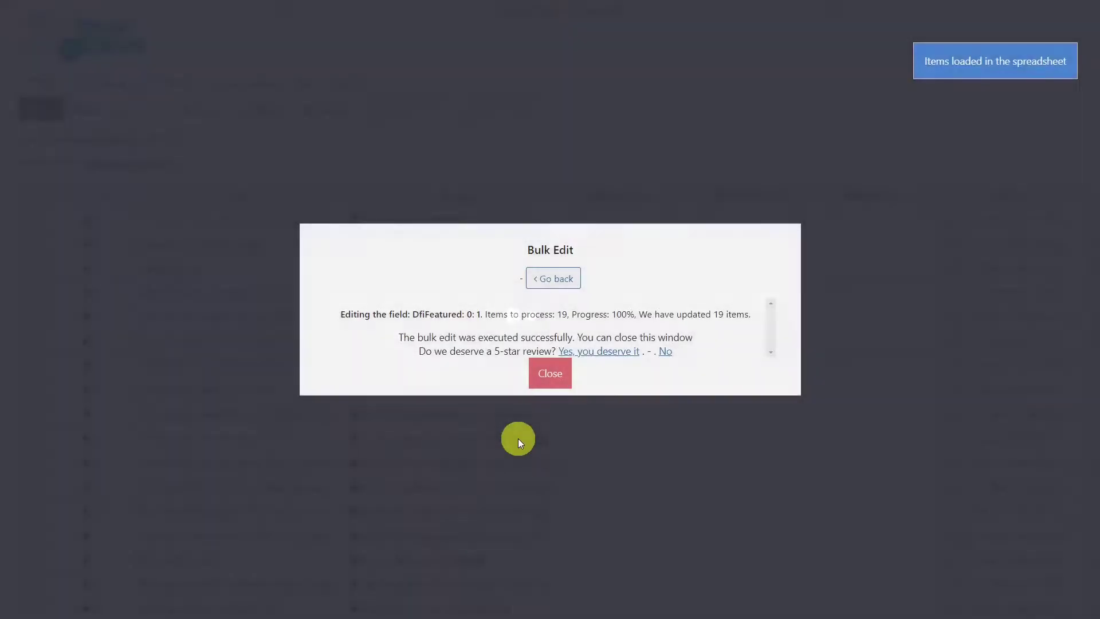
{"action": "left_click", "coordinate": [551, 376]}
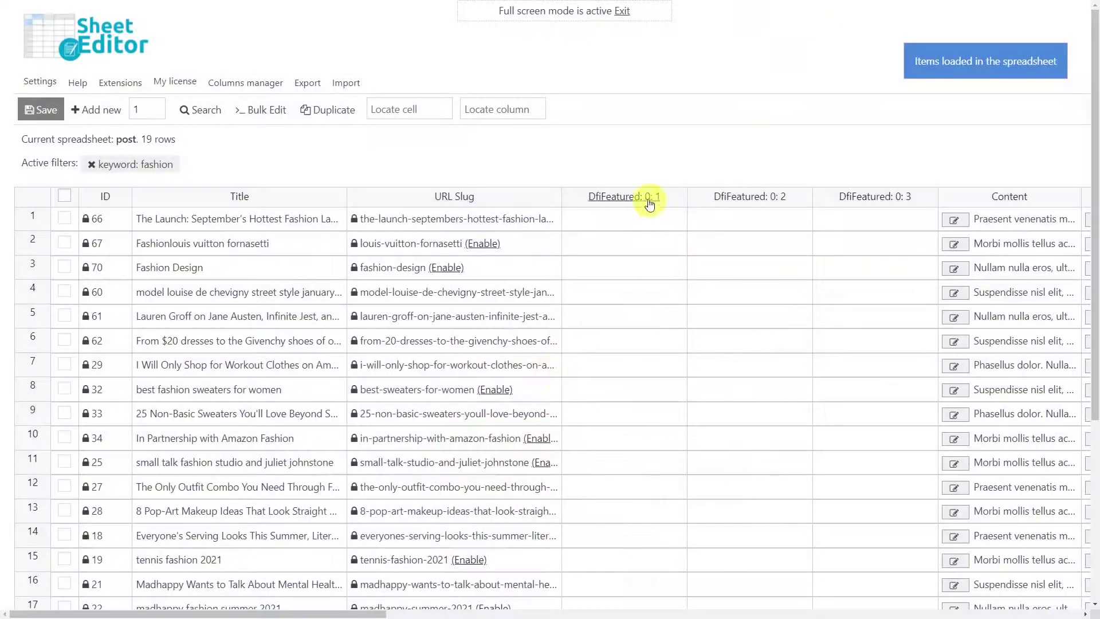